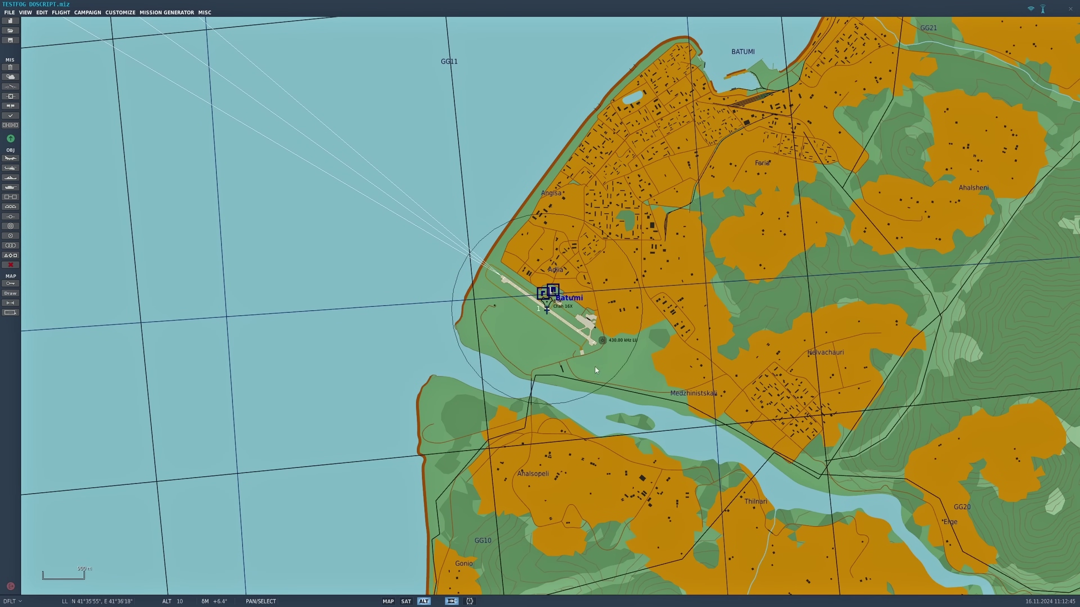
Step: Switch the mission's fog mode to Manual in the Date, time and weather settings
{"action": "left_click", "coordinate": [546, 311]}
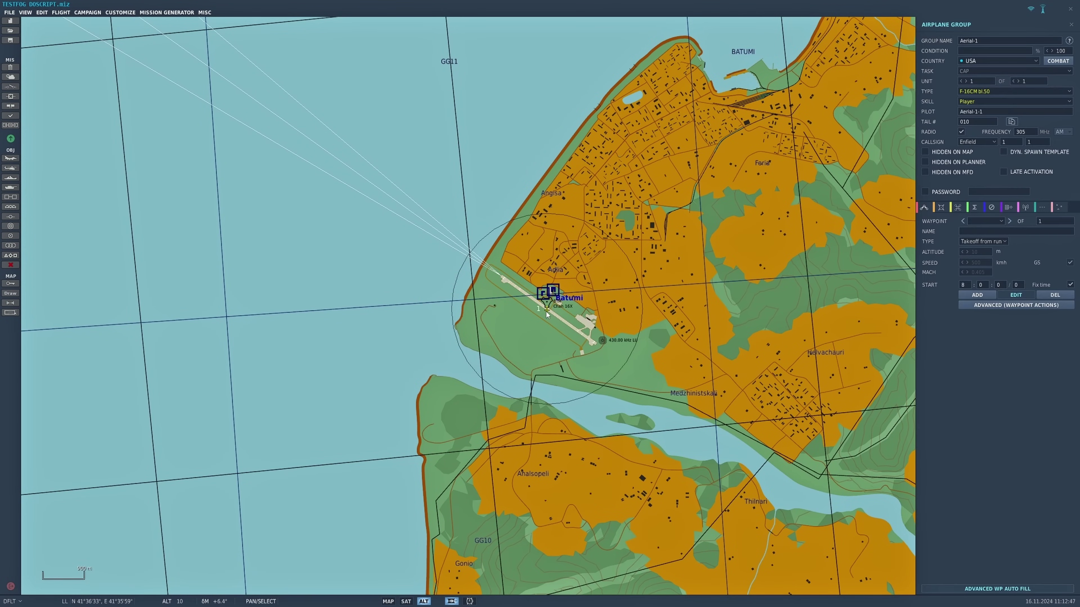
{"action": "left_click", "coordinate": [394, 292]}
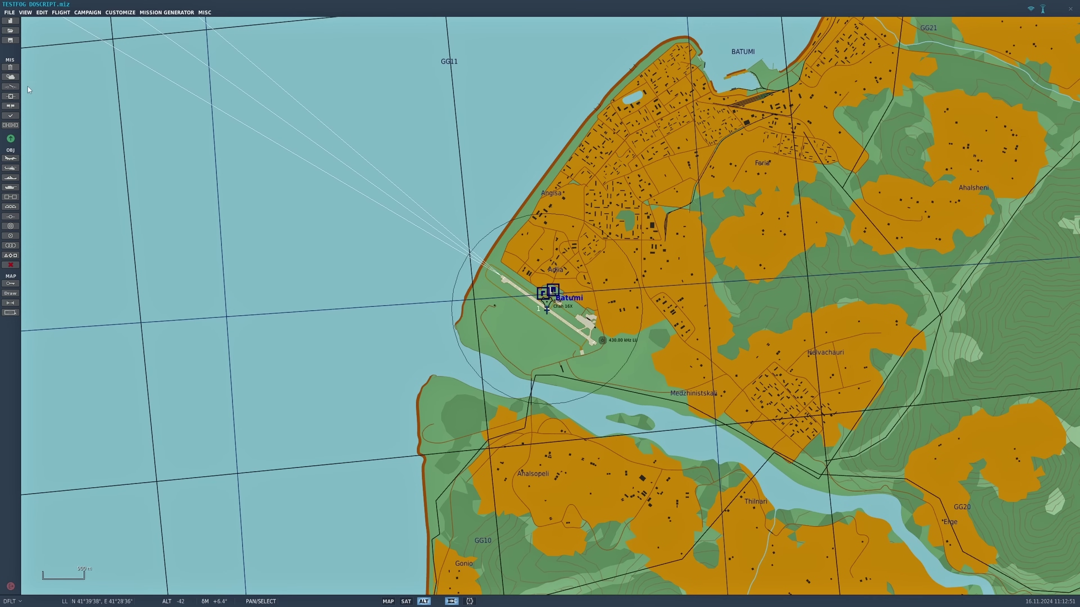
{"action": "left_click", "coordinate": [12, 78]}
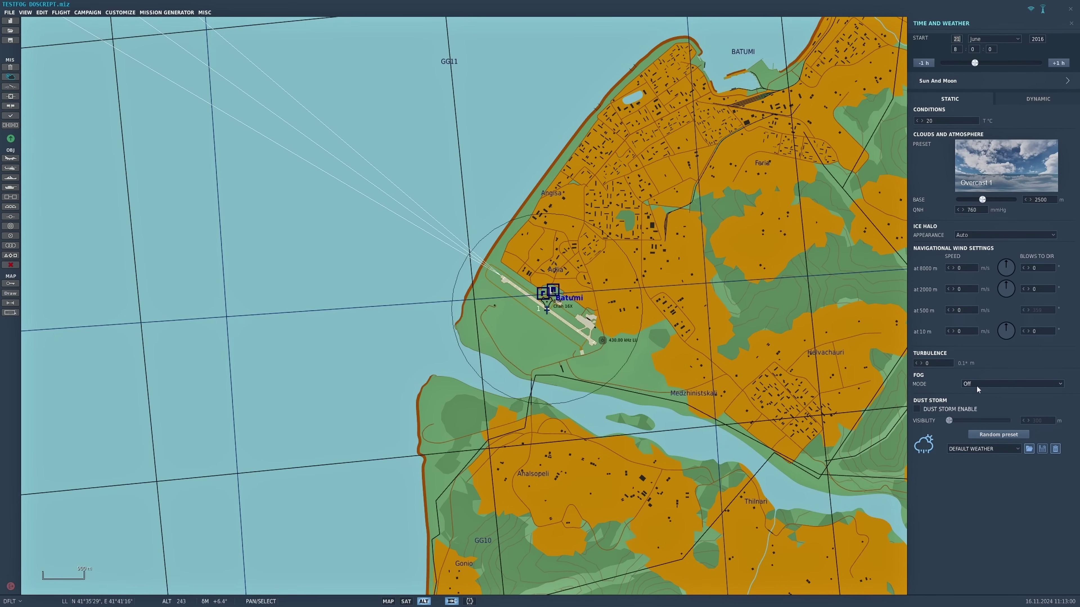
{"action": "left_click", "coordinate": [1060, 384]}
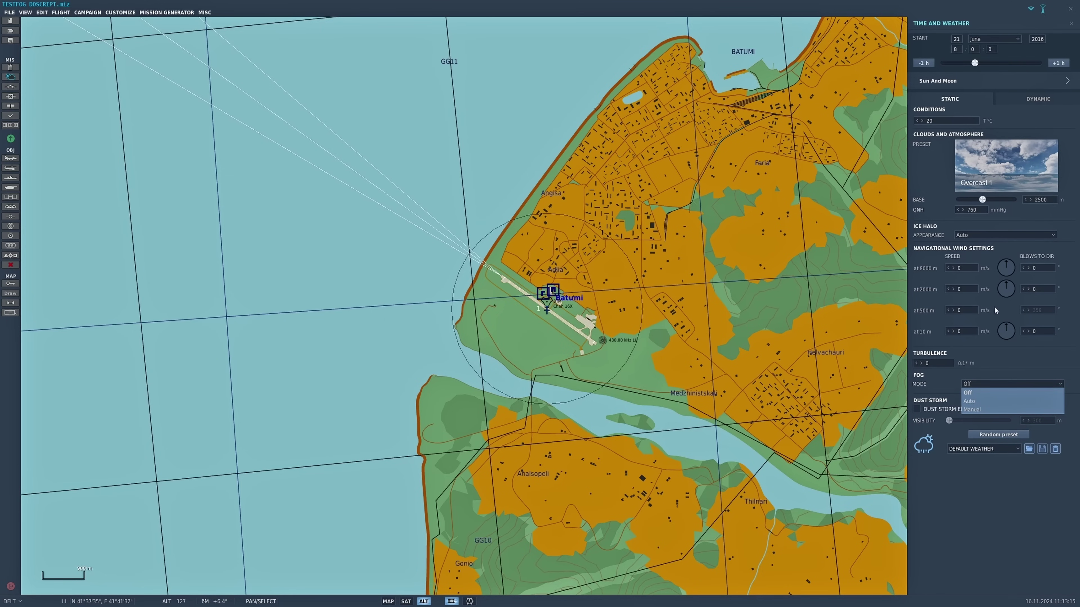
{"action": "left_click", "coordinate": [973, 410]}
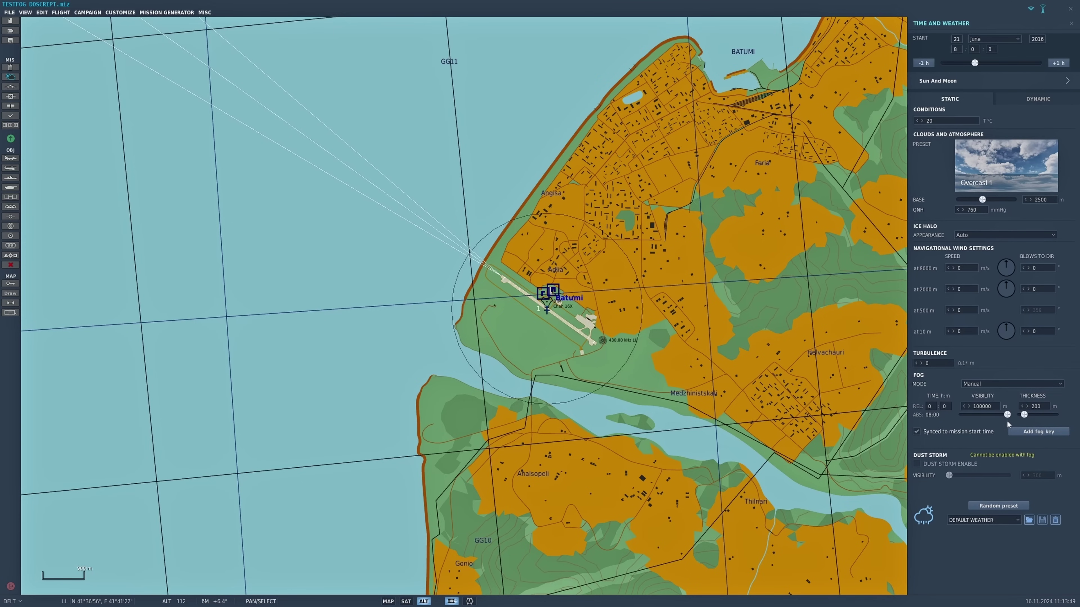
Step: Give the first fog key 480 m visibility and 630 m thickness, then add a second key
{"action": "left_click_drag", "start_coordinate": [1008, 415], "coordinate": [1006, 416]}
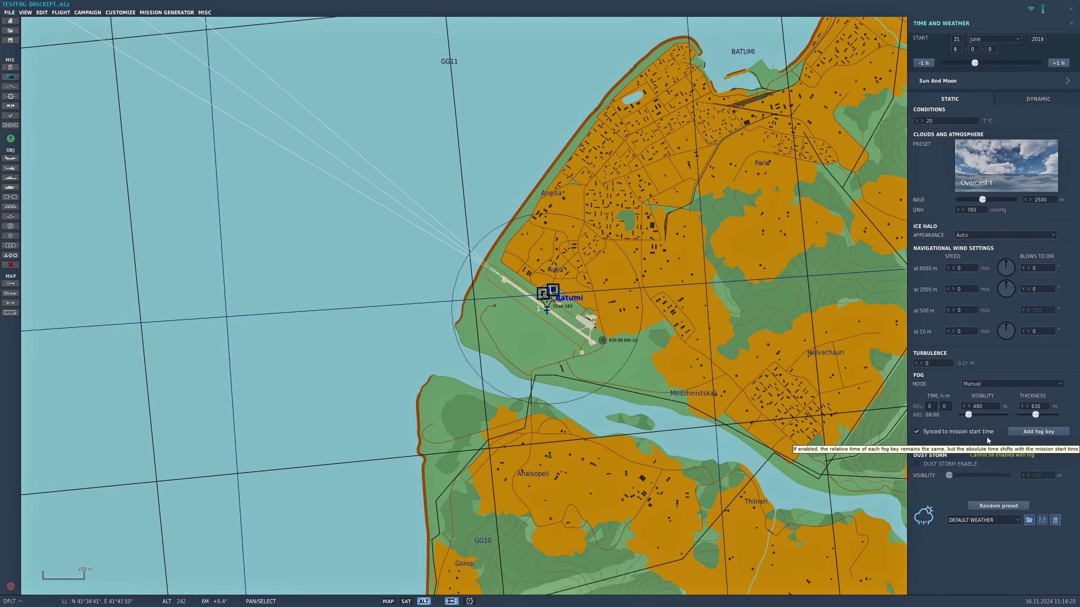
{"action": "left_click", "coordinate": [1039, 432]}
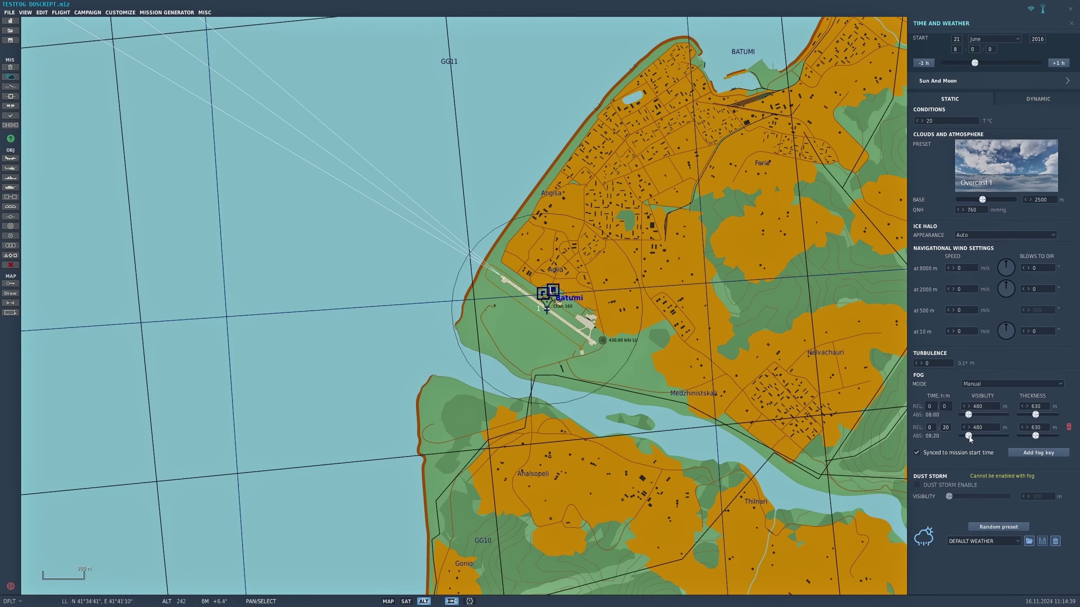
Step: Set the second fog key to 6100 m visibility and 250 m thickness, and select its minutes
{"action": "left_click_drag", "start_coordinate": [969, 437], "coordinate": [986, 438]}
{"action": "left_click_drag", "start_coordinate": [1035, 436], "coordinate": [1024, 437]}
{"action": "double_click", "coordinate": [943, 428]}
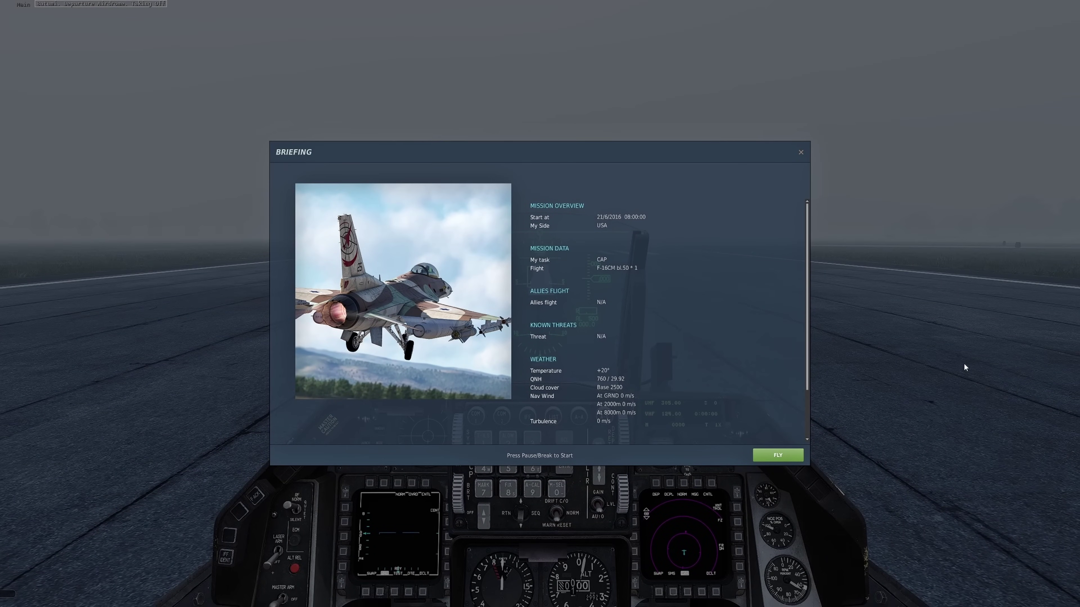
Step: Start flying the mission from the Briefing screen
{"action": "left_click", "coordinate": [784, 456]}
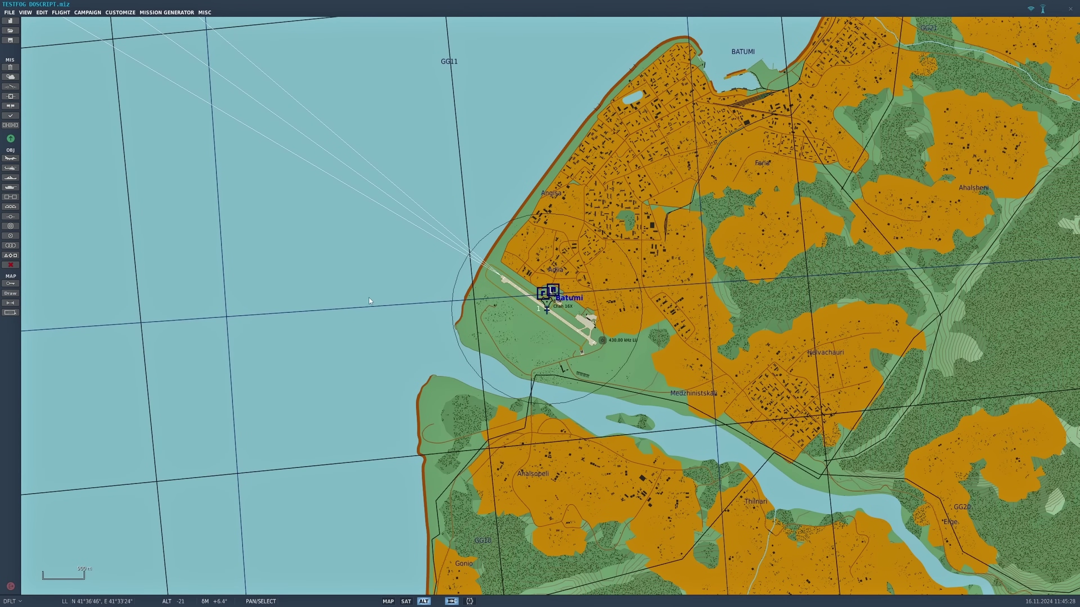
Step: Change the fog key to 853 m visibility and 629 m thickness
{"action": "left_click", "coordinate": [12, 79]}
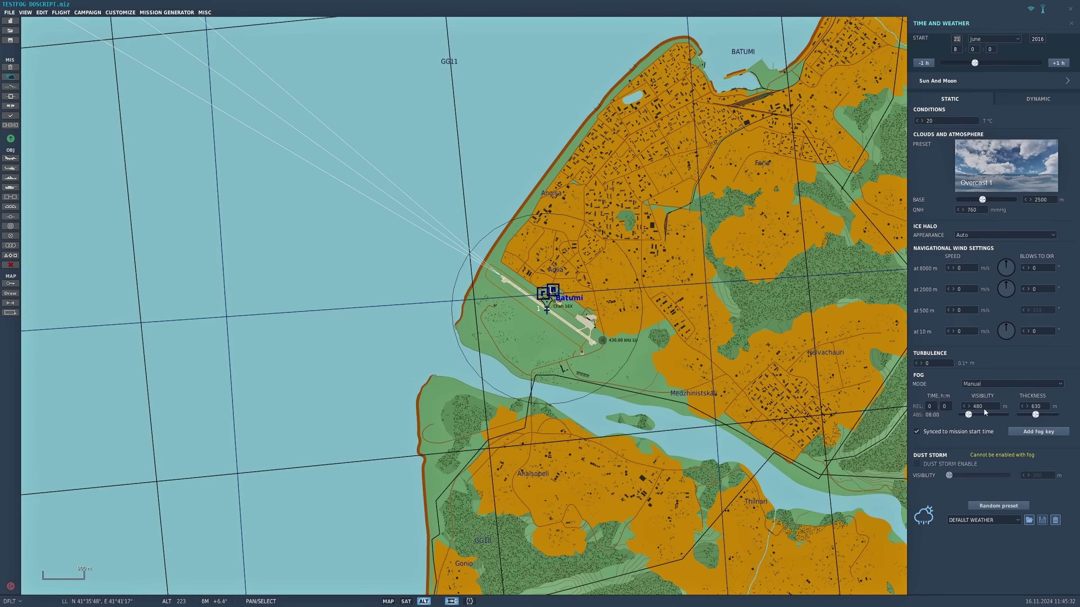
{"action": "left_click_drag", "start_coordinate": [982, 406], "coordinate": [972, 410]}
{"action": "left_click", "coordinate": [1040, 406]}
{"action": "type", "text": "629"}
Step: Open the UFC BTN 1FOG WITH TRIGGER trigger's Start Listen Command action (command 3003, flag ON)
{"action": "left_click", "coordinate": [12, 88]}
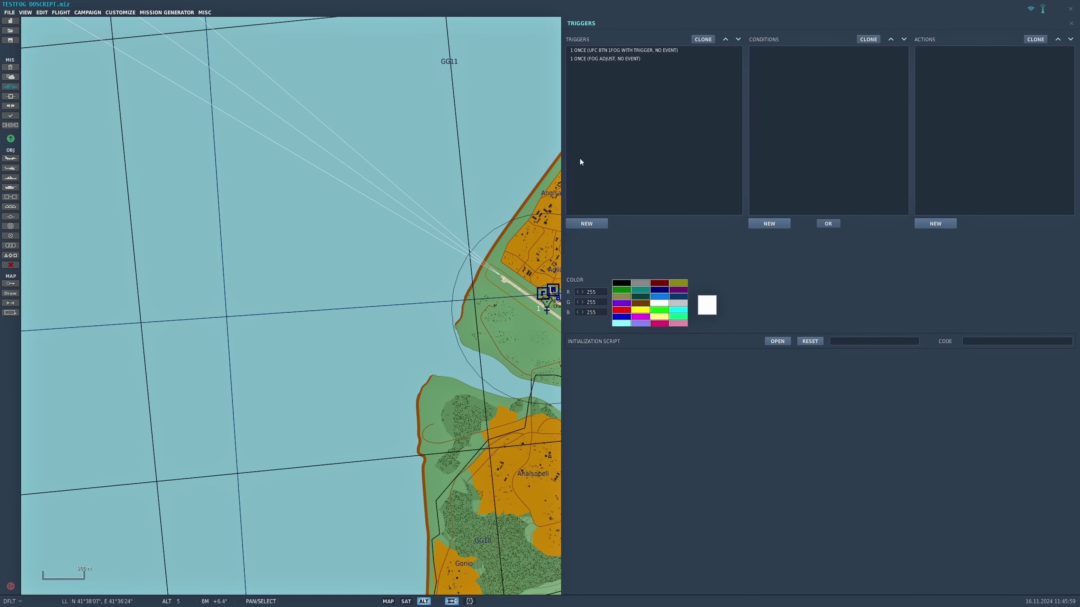
{"action": "left_click", "coordinate": [641, 50]}
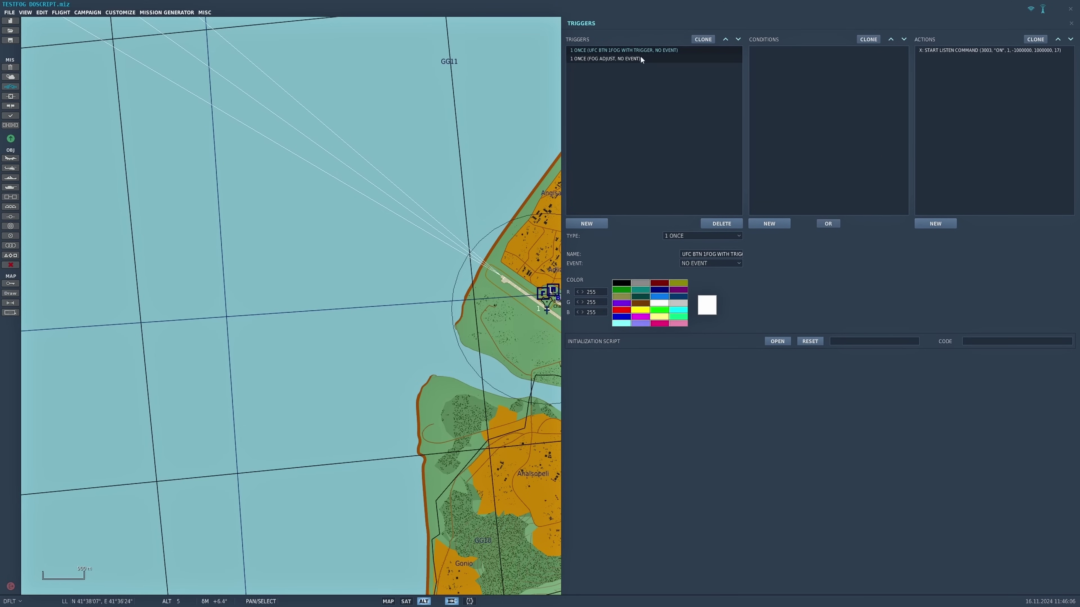
{"action": "left_click", "coordinate": [958, 51]}
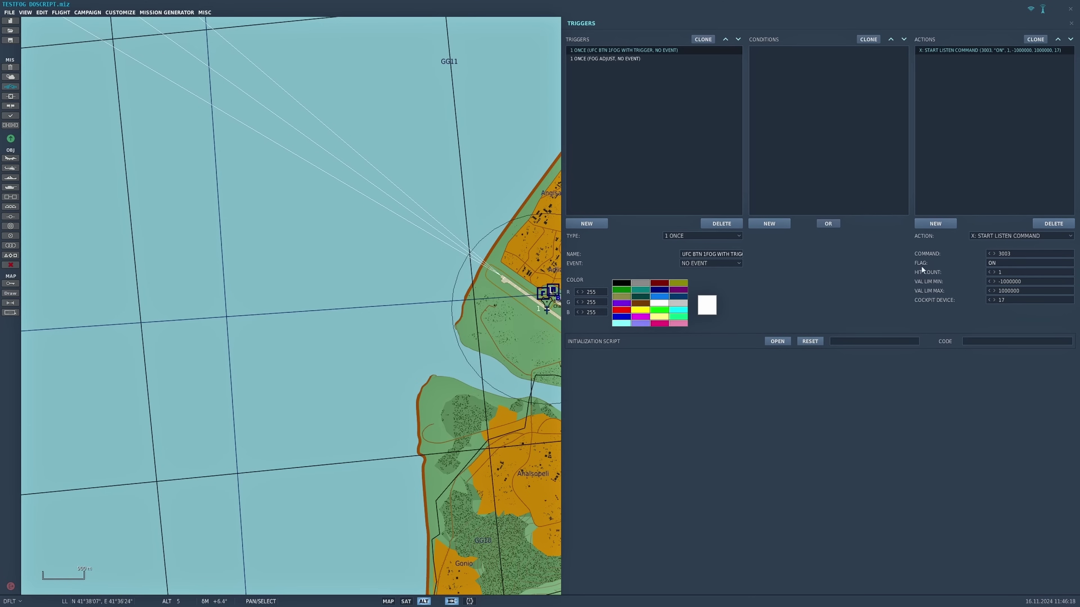
Step: Review the FOG ADJUST trigger's flag condition and its DO SCRIPT text in the expanded editor
{"action": "left_click", "coordinate": [617, 60]}
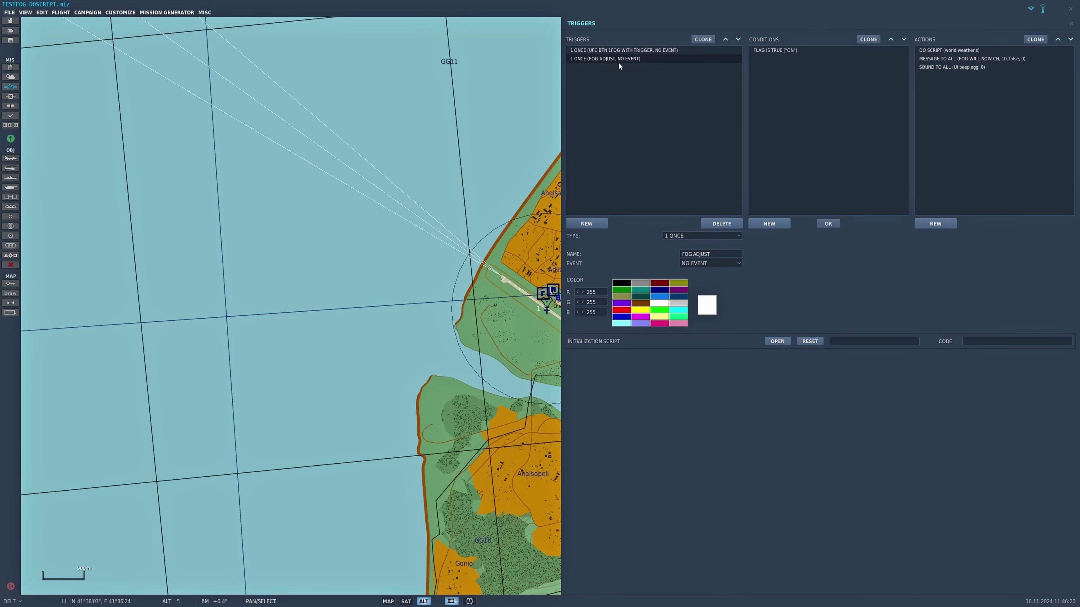
{"action": "left_click", "coordinate": [784, 52]}
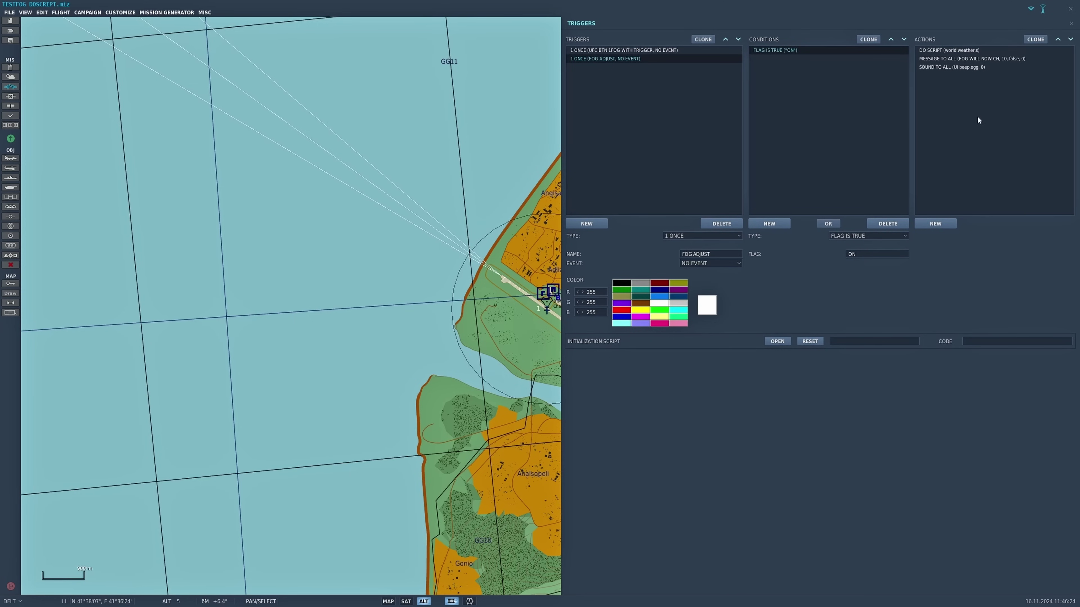
{"action": "left_click", "coordinate": [951, 49]}
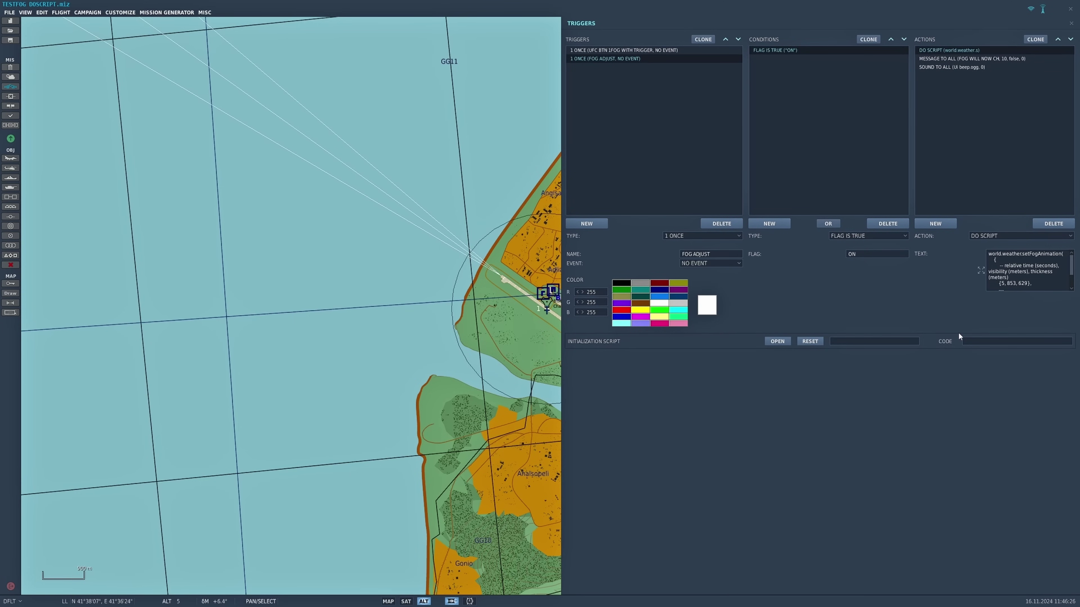
{"action": "left_click", "coordinate": [981, 270]}
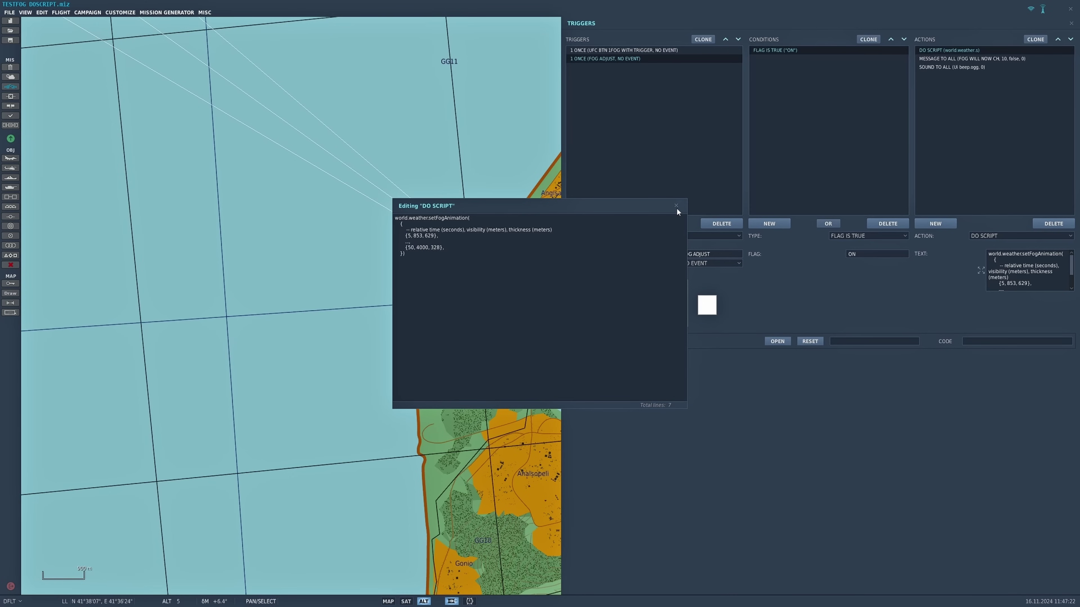
{"action": "left_click", "coordinate": [677, 207]}
Step: Check the MESSAGE TO ALL and SOUND TO ALL actions, then close the Triggers panel
{"action": "left_click", "coordinate": [986, 58]}
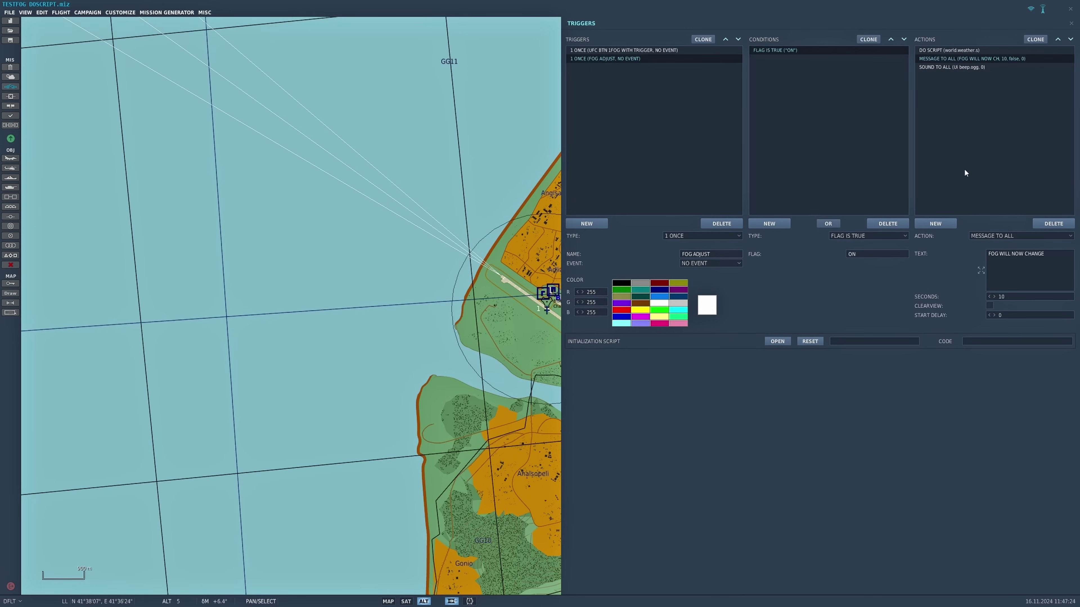
{"action": "left_click", "coordinate": [955, 66]}
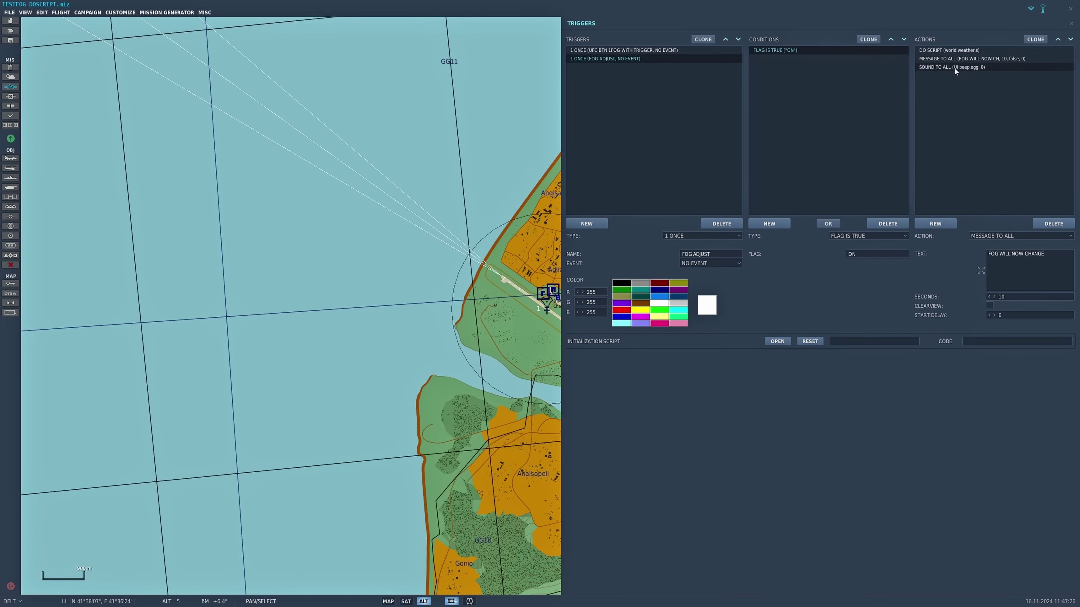
{"action": "left_click", "coordinate": [1071, 25]}
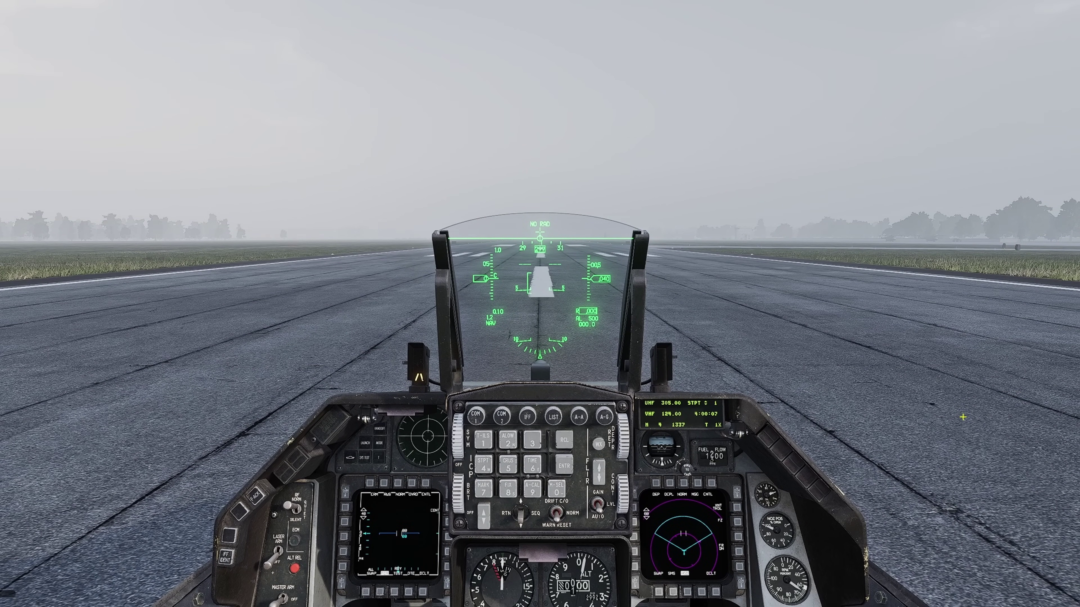
Step: Press the cockpit button that fires the scripted fog change
{"action": "left_click", "coordinate": [484, 444]}
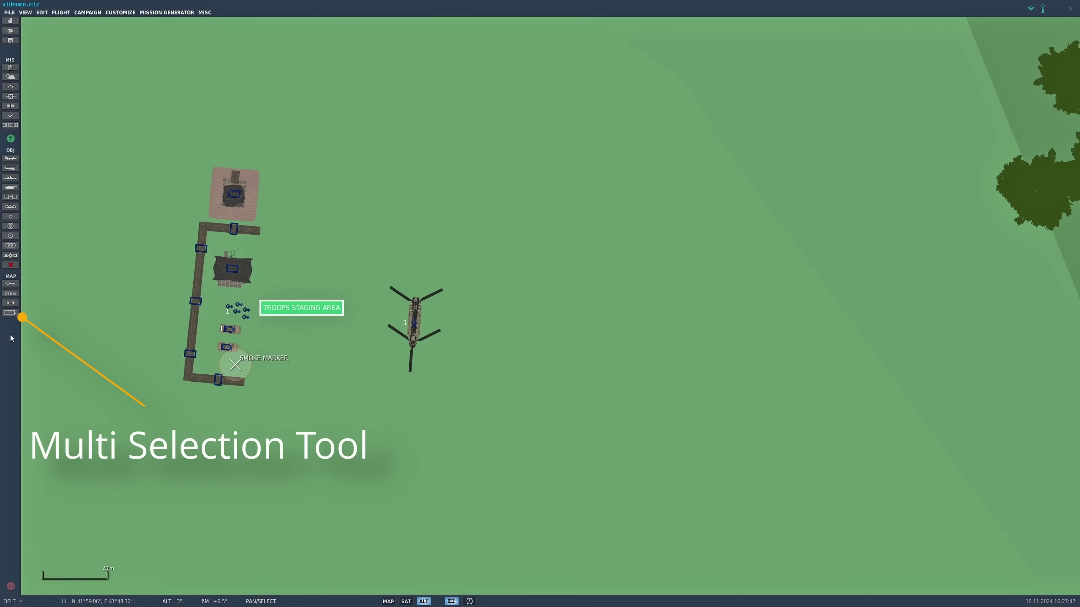
Step: Box-select the staging base statics, helicopter, SMOKE MARKER zone and text box with Multi selection
{"action": "left_click", "coordinate": [10, 314]}
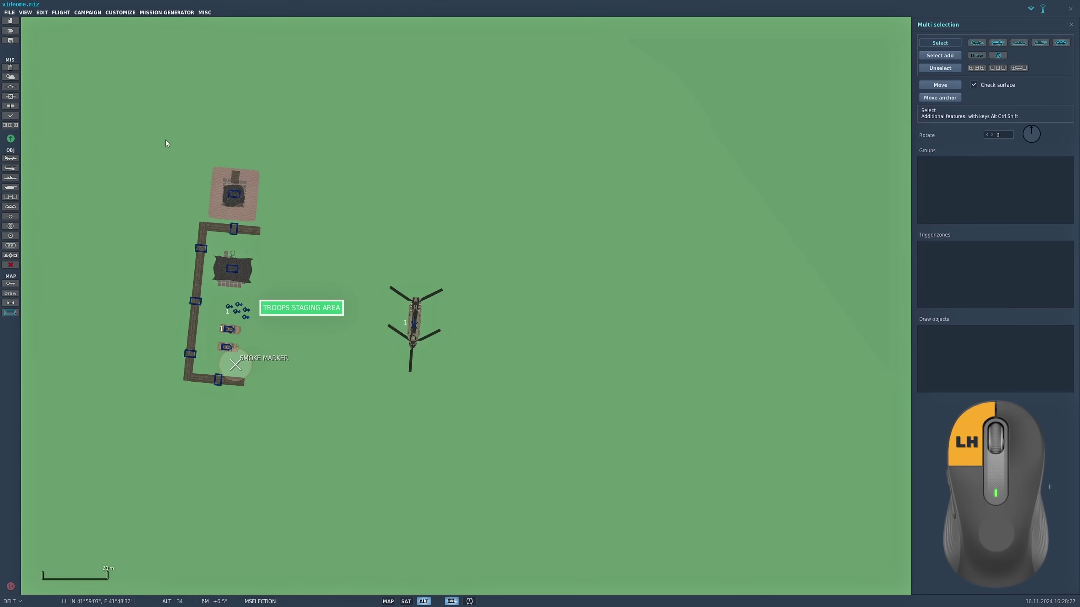
{"action": "mouse_move", "coordinate": [165, 140]}
{"action": "left_mouse_down"}
{"action": "mouse_move", "coordinate": [400, 227]}
{"action": "mouse_move", "coordinate": [484, 478]}
{"action": "left_mouse_up"}
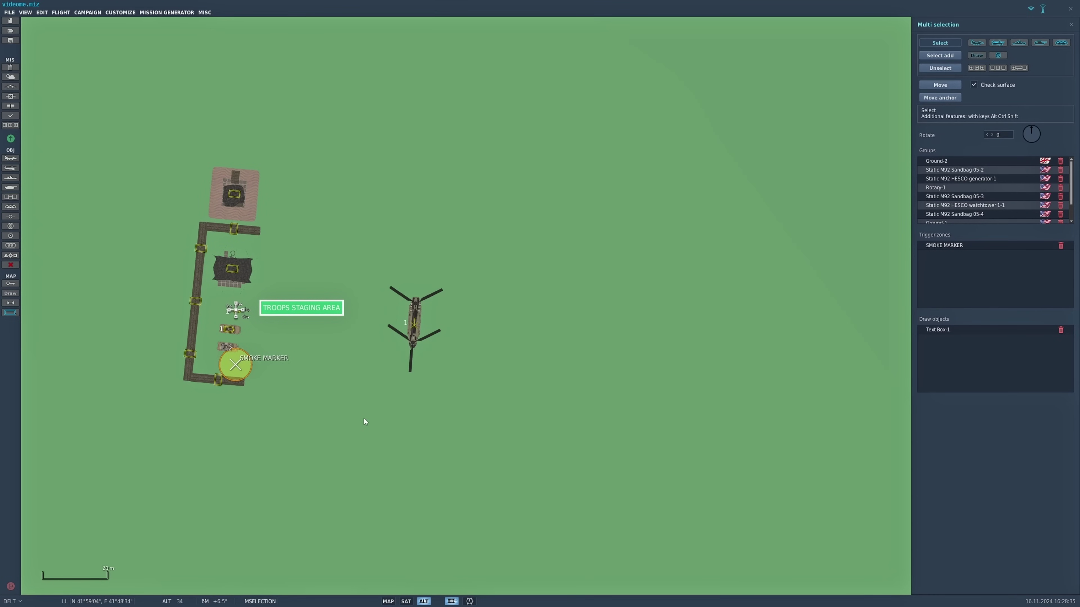
Step: Copy the base group, paste a duplicate to its right, and select the pasted copy
{"action": "key", "text": "ctrl+c"}
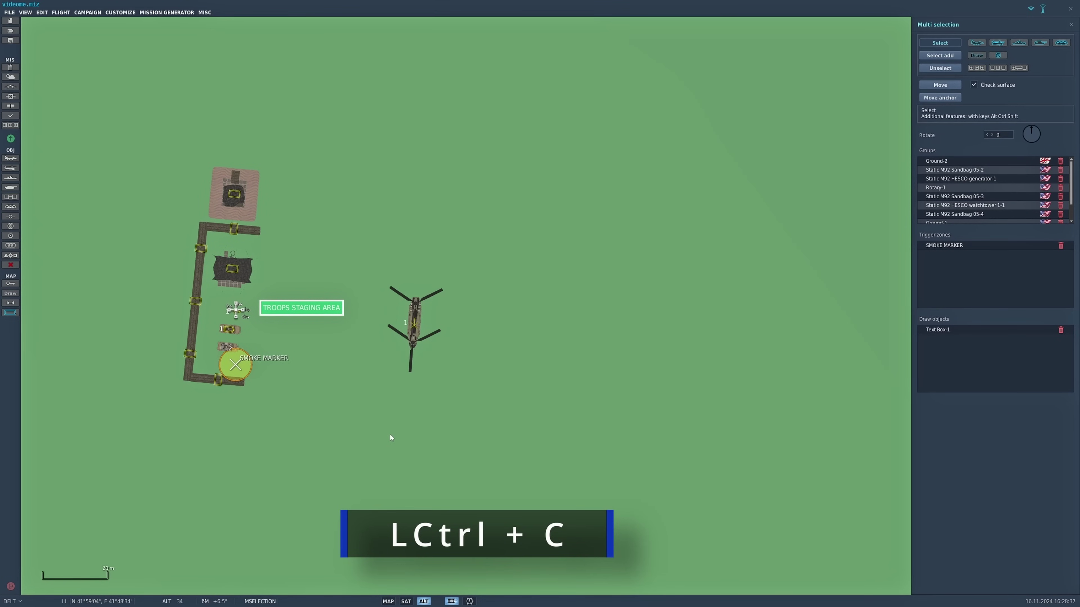
{"action": "left_click", "coordinate": [640, 317]}
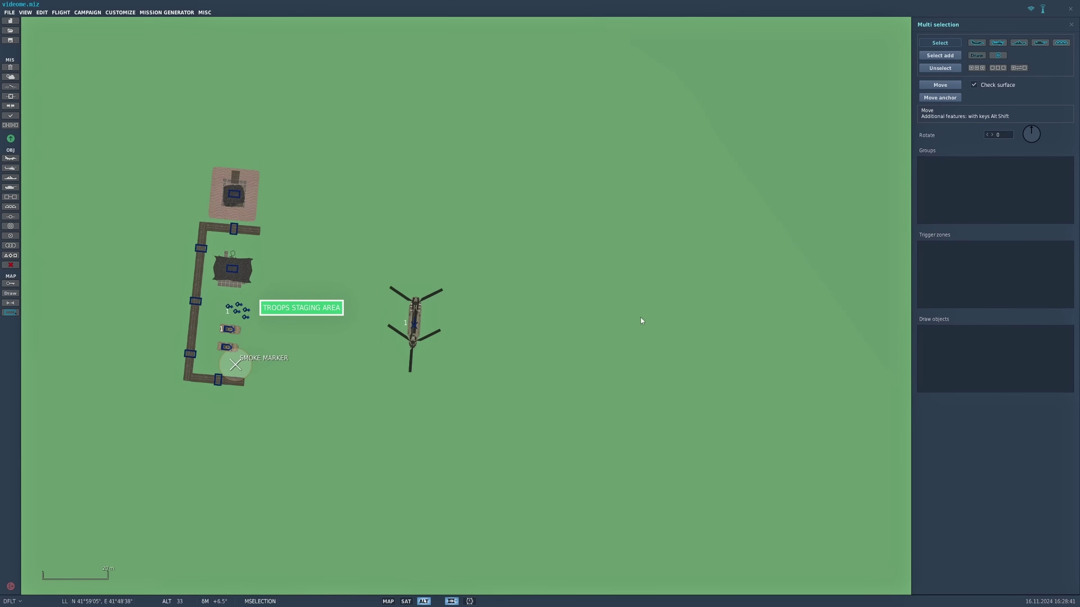
{"action": "key", "text": "ctrl+v"}
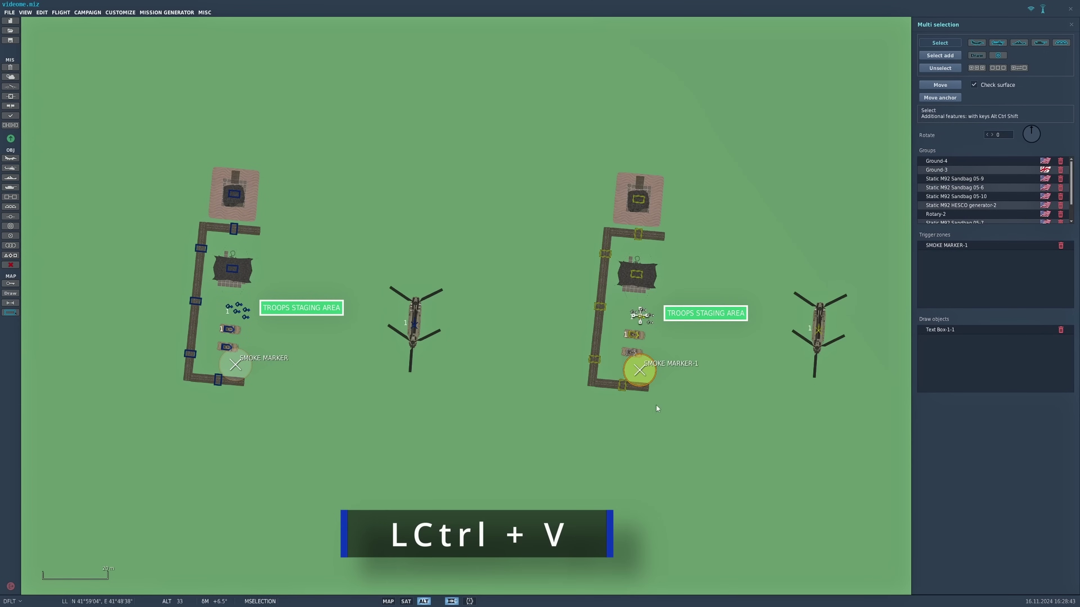
{"action": "left_click", "coordinate": [667, 460]}
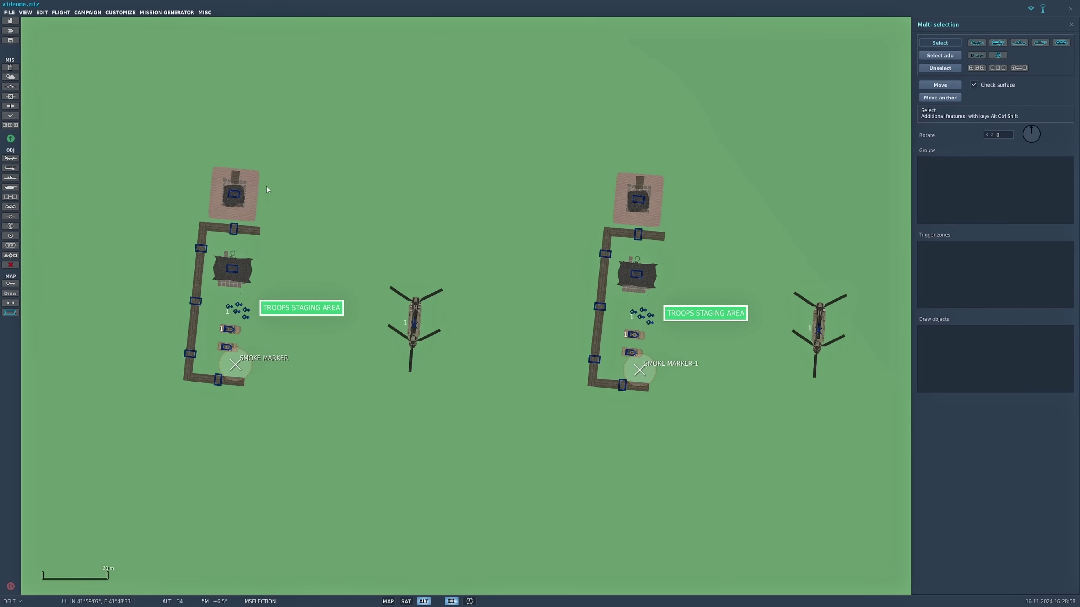
{"action": "mouse_move", "coordinate": [567, 150]}
{"action": "left_mouse_down"}
{"action": "mouse_move", "coordinate": [715, 178]}
{"action": "mouse_move", "coordinate": [879, 481]}
{"action": "left_mouse_up"}
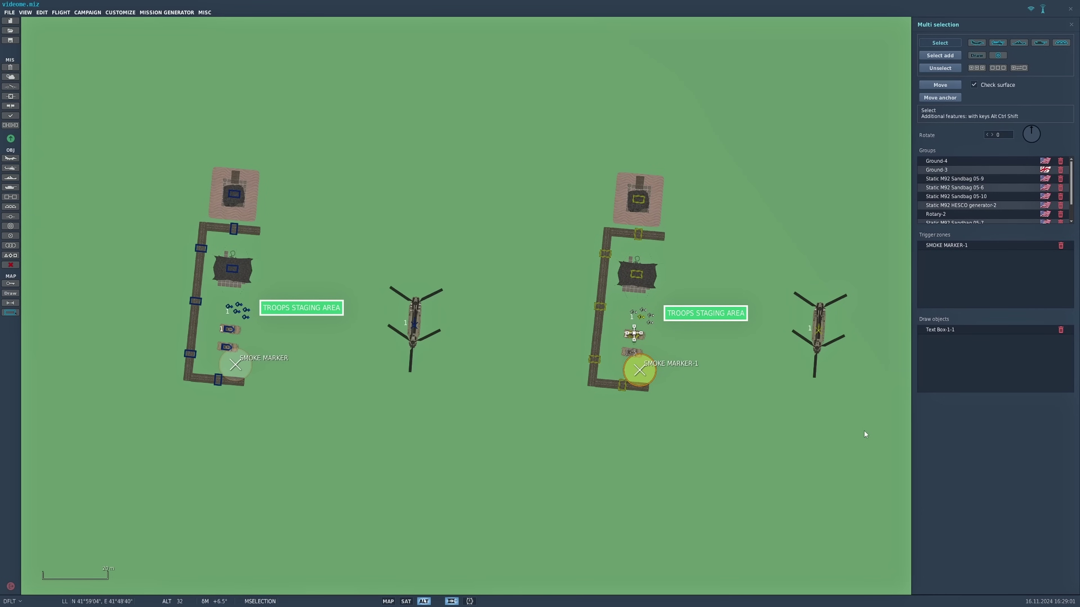
Step: Delete the duplicated base, helicopter and smoke marker, then exclude vehicles from the selection filter
{"action": "key", "text": "Delete"}
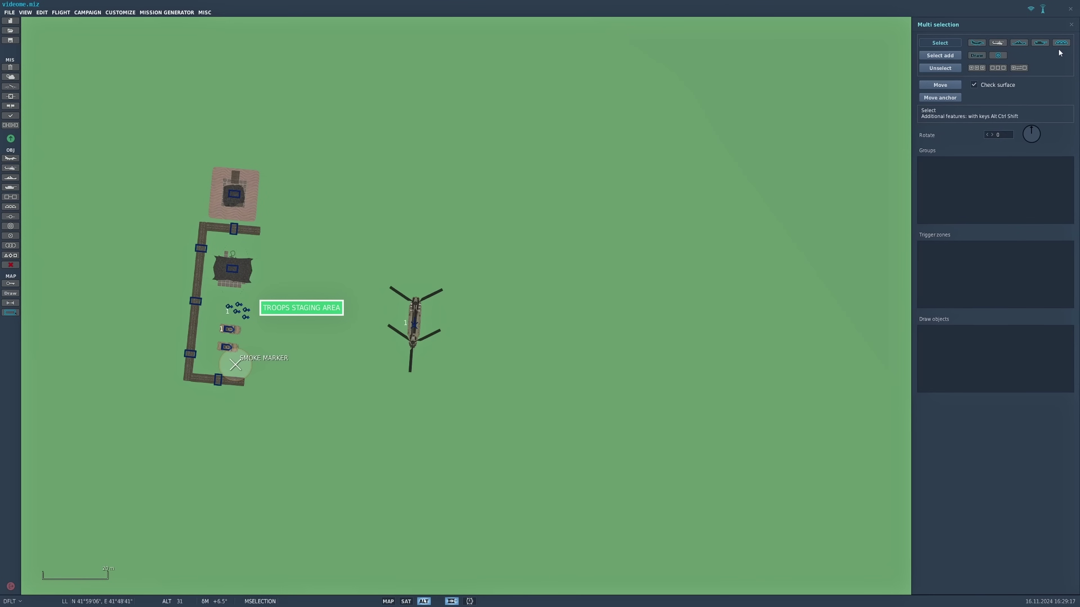
{"action": "left_click", "coordinate": [1039, 44]}
Step: Box-select the base's HESCO generator and five sandbags and copy them
{"action": "left_click_drag", "start_coordinate": [148, 142], "coordinate": [477, 456]}
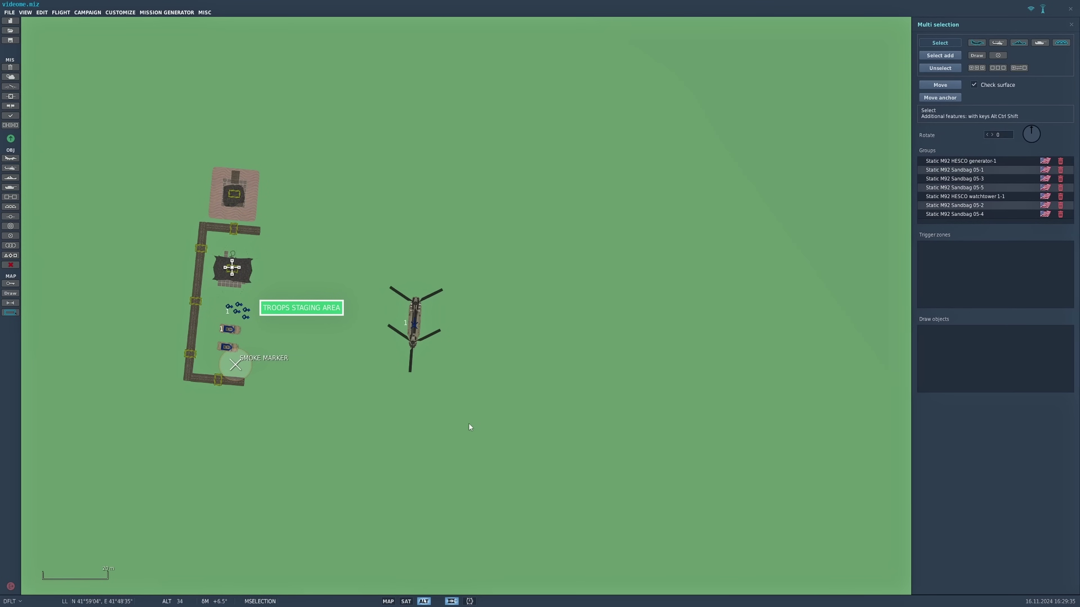
{"action": "key", "text": "ctrl+c"}
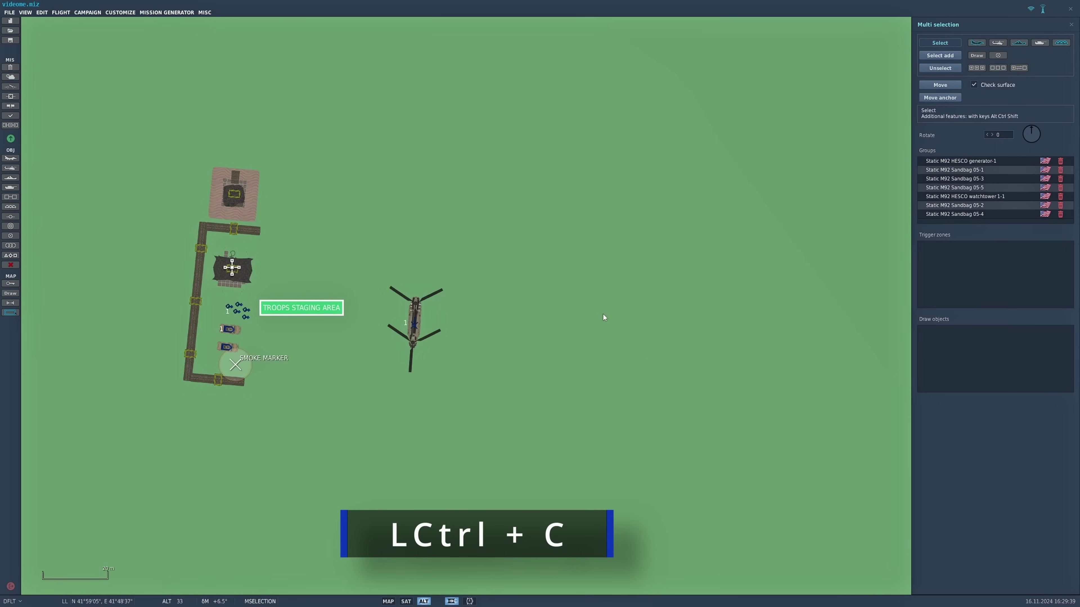
{"action": "key", "text": "ctrl+v"}
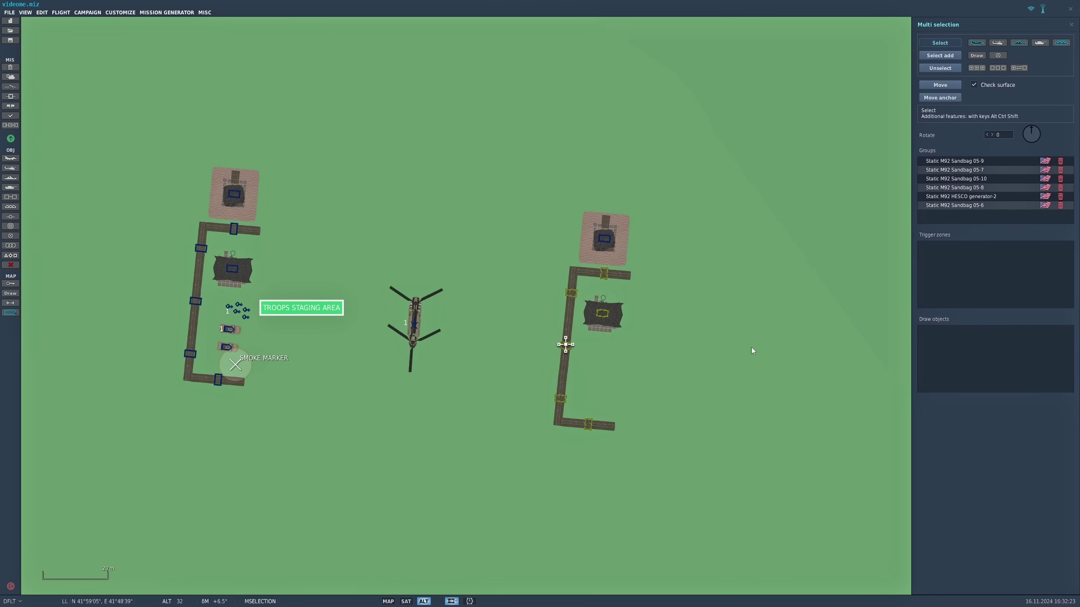
Step: Copy the pasted sandbag-and-HESCO compound and clear the selection
{"action": "key", "text": "ctrl+c"}
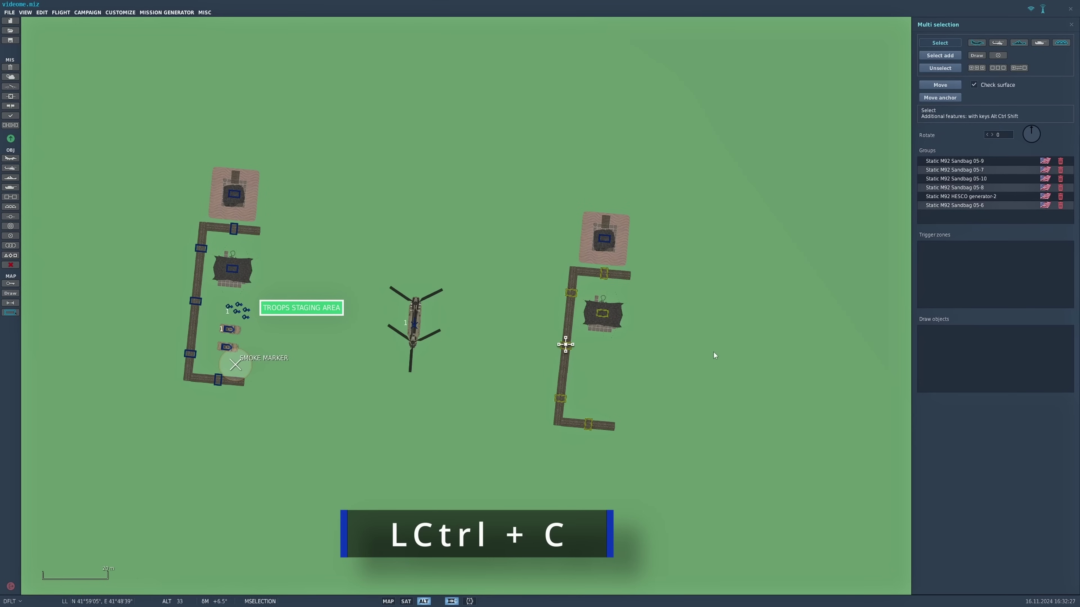
{"action": "left_click", "coordinate": [443, 120]}
Step: Paste another wall compound at the top, select it and rotate it to 26.6° about its pivot
{"action": "key", "text": "ctrl+v"}
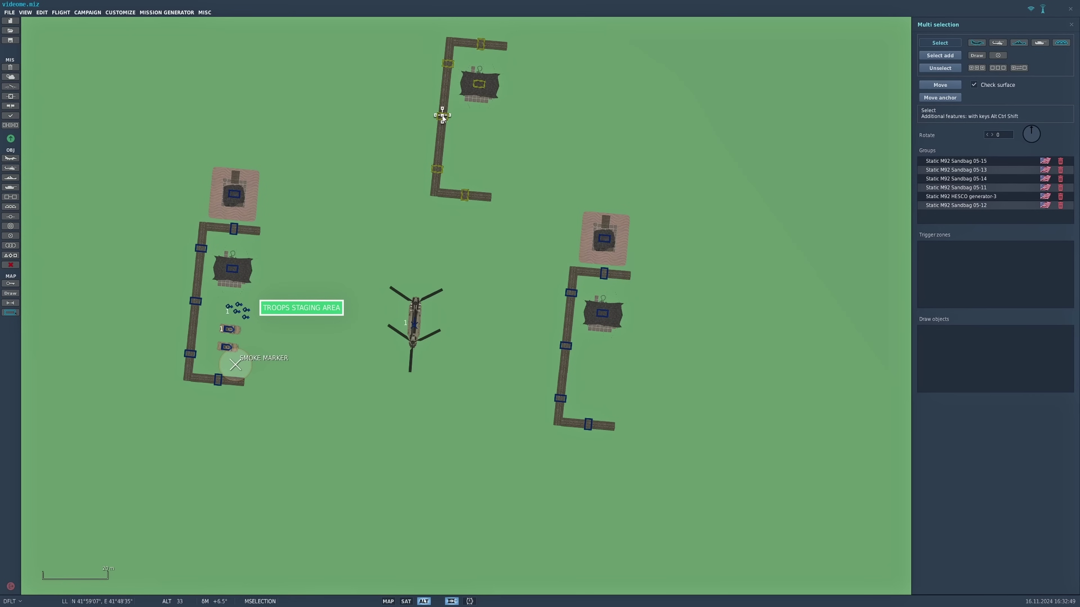
{"action": "left_click_drag", "start_coordinate": [404, 27], "coordinate": [535, 225]}
{"action": "left_click", "coordinate": [940, 97]}
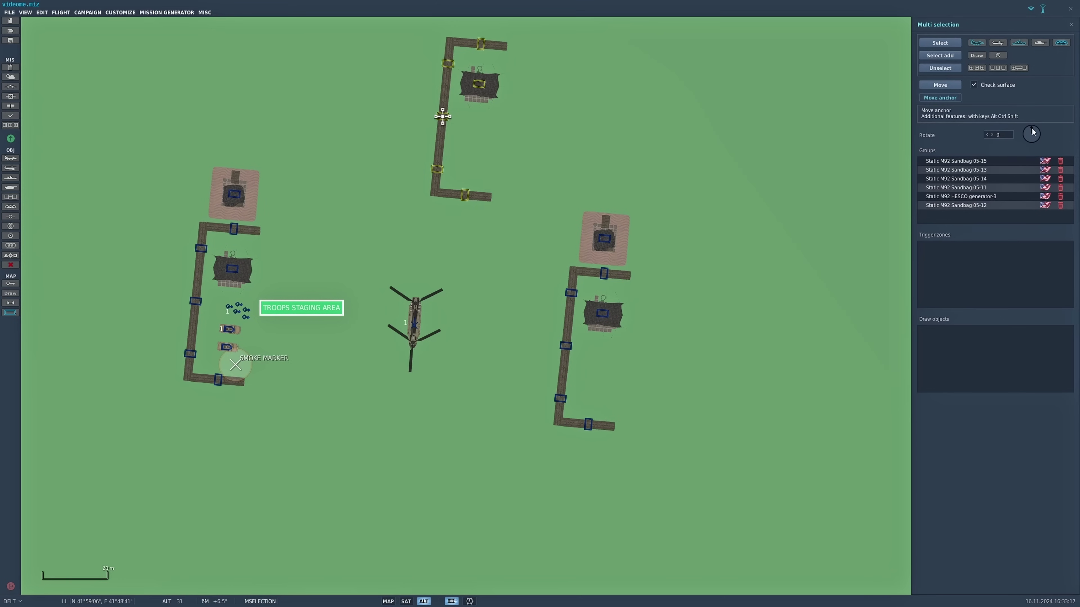
{"action": "mouse_move", "coordinate": [1032, 129]}
{"action": "left_mouse_down"}
{"action": "mouse_move", "coordinate": [1021, 136]}
{"action": "mouse_move", "coordinate": [1034, 129]}
{"action": "left_mouse_up"}
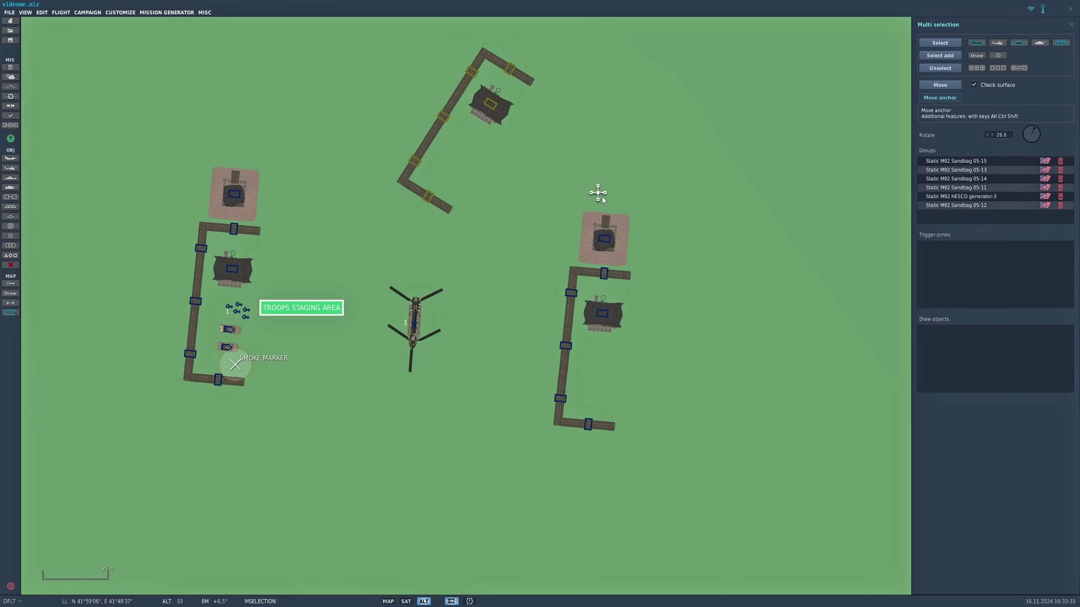
Step: Reset the rotation to 0 and swing the compound upside-down below the right-hand compound
{"action": "left_click", "coordinate": [687, 253]}
{"action": "left_click_drag", "start_coordinate": [1033, 131], "coordinate": [656, 250]}
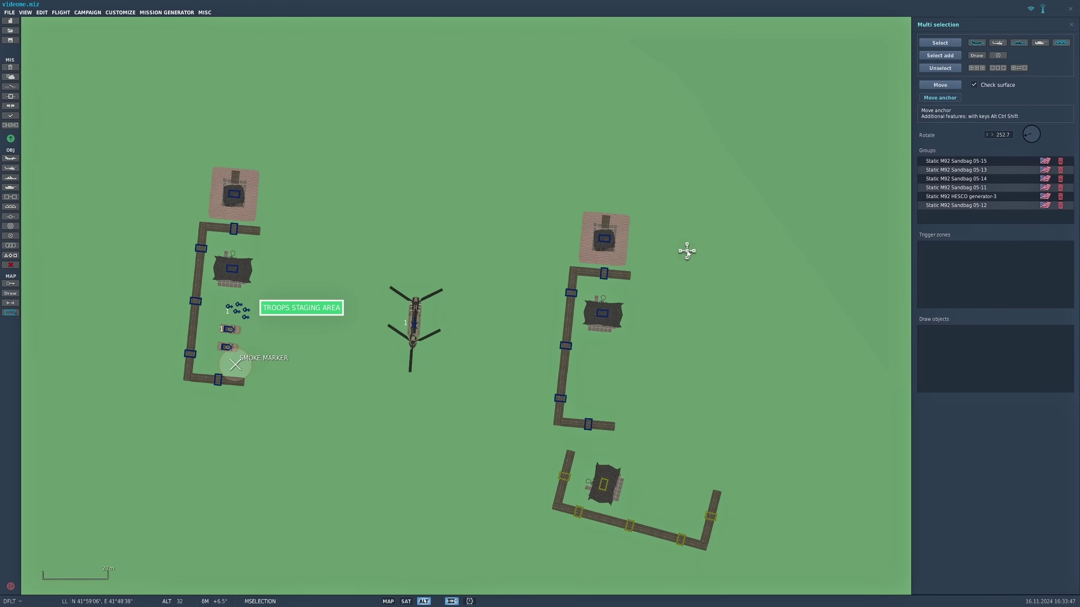
{"action": "left_click", "coordinate": [630, 528]}
Step: Place the pivot on open ground to the right and drag the rotated compound to the upper right
{"action": "left_click", "coordinate": [940, 98]}
{"action": "left_click", "coordinate": [843, 238]}
{"action": "left_click", "coordinate": [947, 85]}
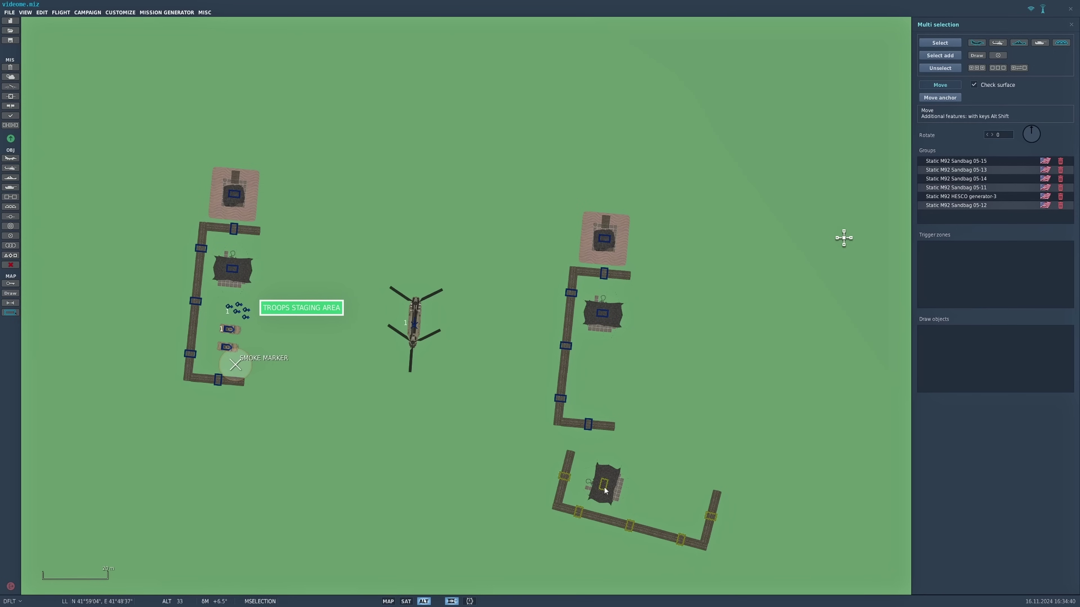
{"action": "left_click_drag", "start_coordinate": [605, 490], "coordinate": [711, 117]}
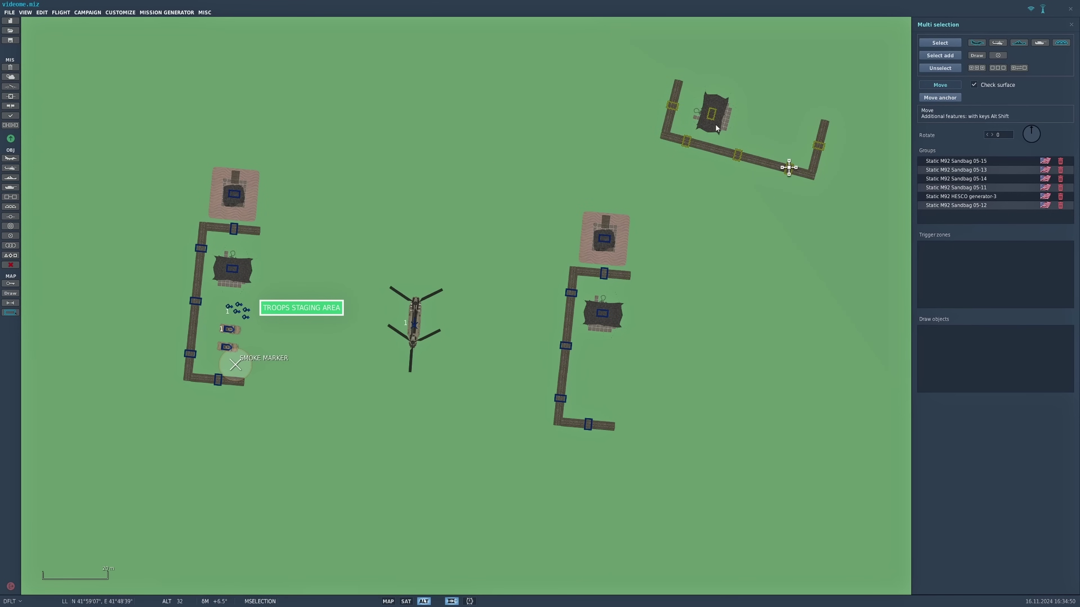
Step: Undo the extra move, deselect the compound, then box-select the top compound copy
{"action": "key", "text": "ctrl+z"}
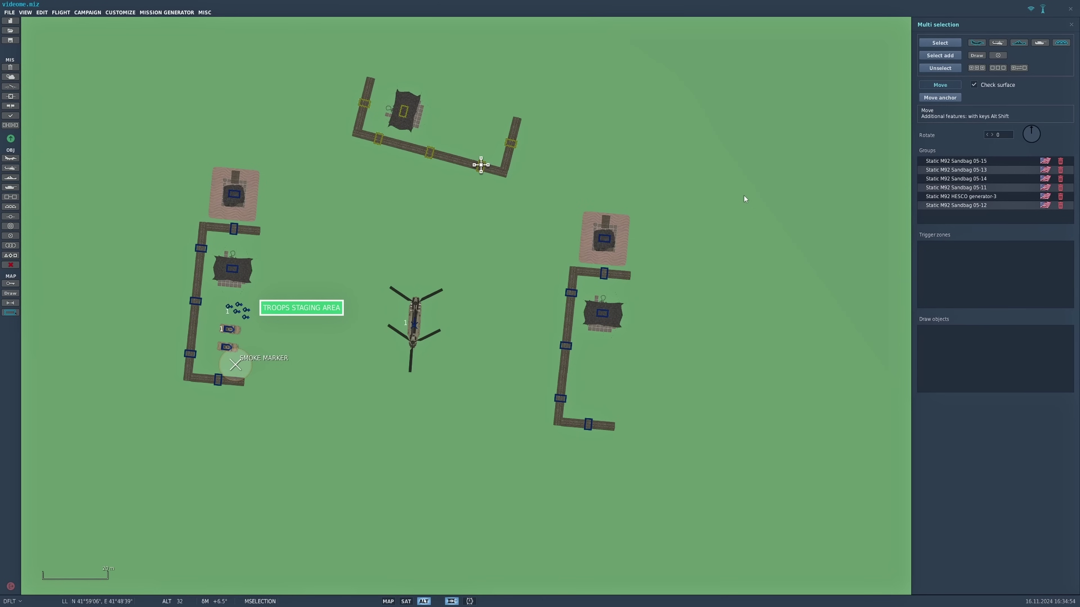
{"action": "left_click", "coordinate": [946, 42]}
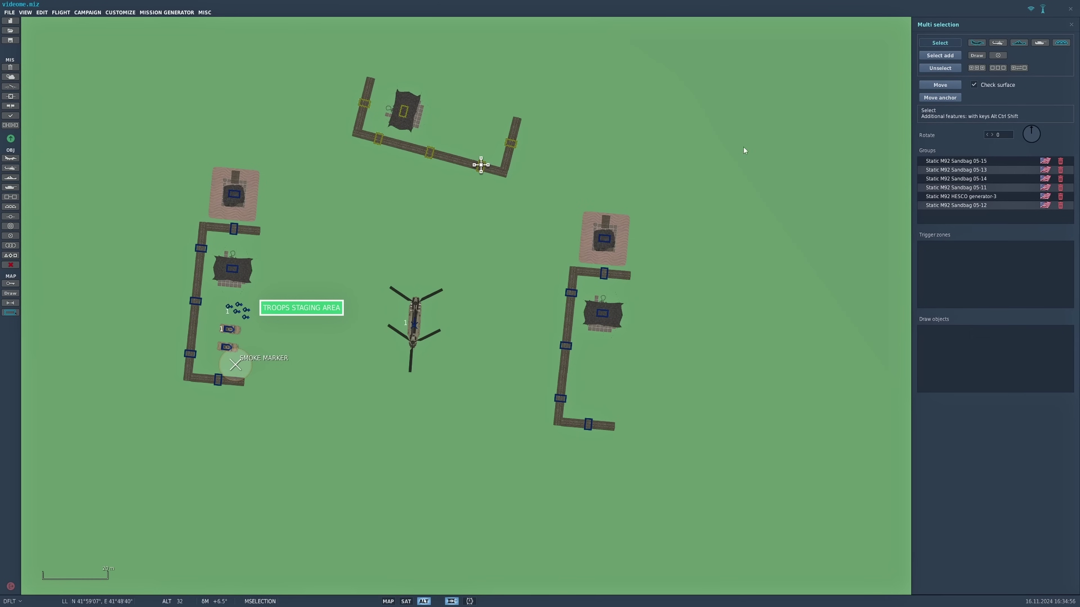
{"action": "left_click", "coordinate": [721, 176]}
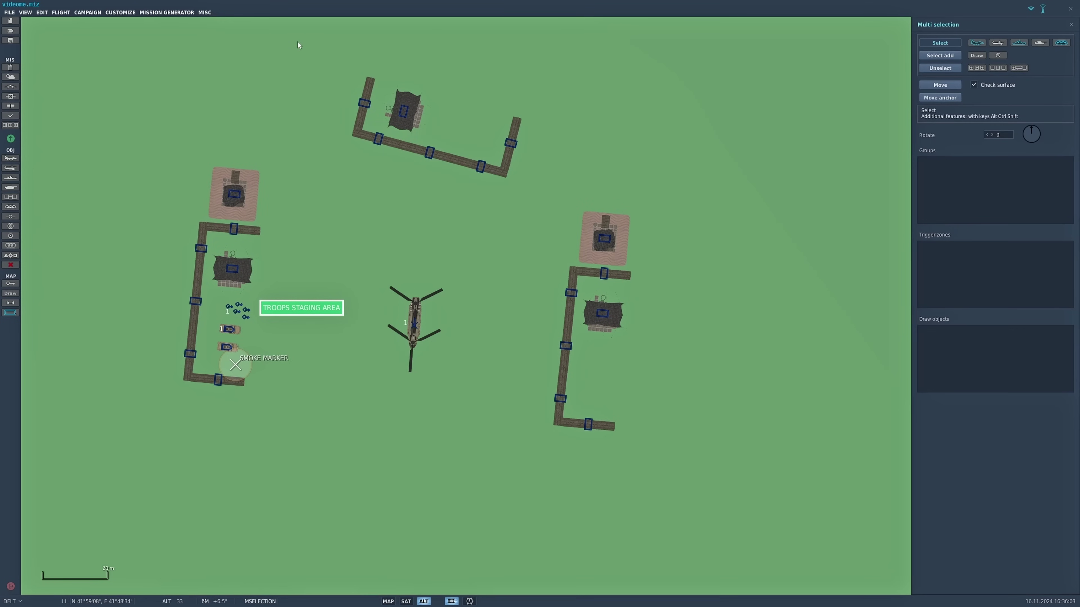
{"action": "left_click_drag", "start_coordinate": [299, 41], "coordinate": [557, 231]}
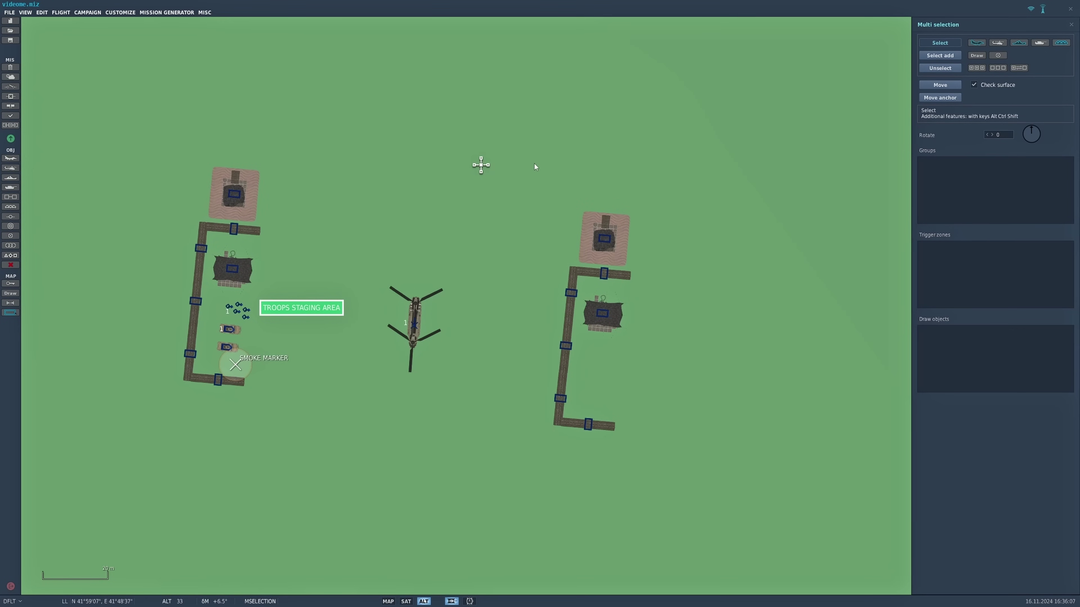
Step: Box-select the right-hand sandbag-and-HESCO compound and delete it
{"action": "left_click_drag", "start_coordinate": [534, 164], "coordinate": [674, 502]}
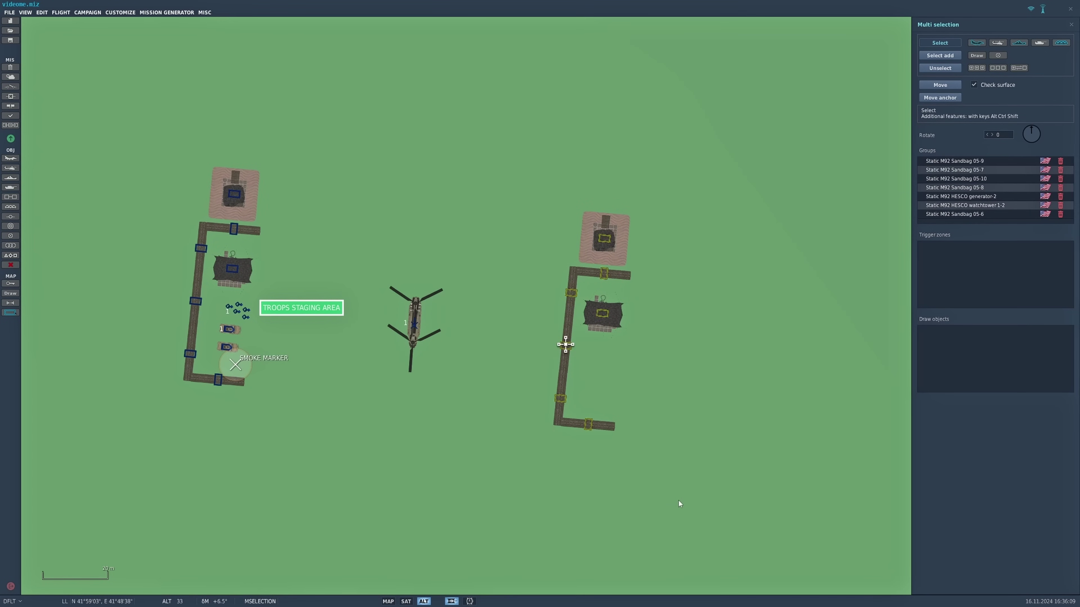
{"action": "key", "text": "Delete"}
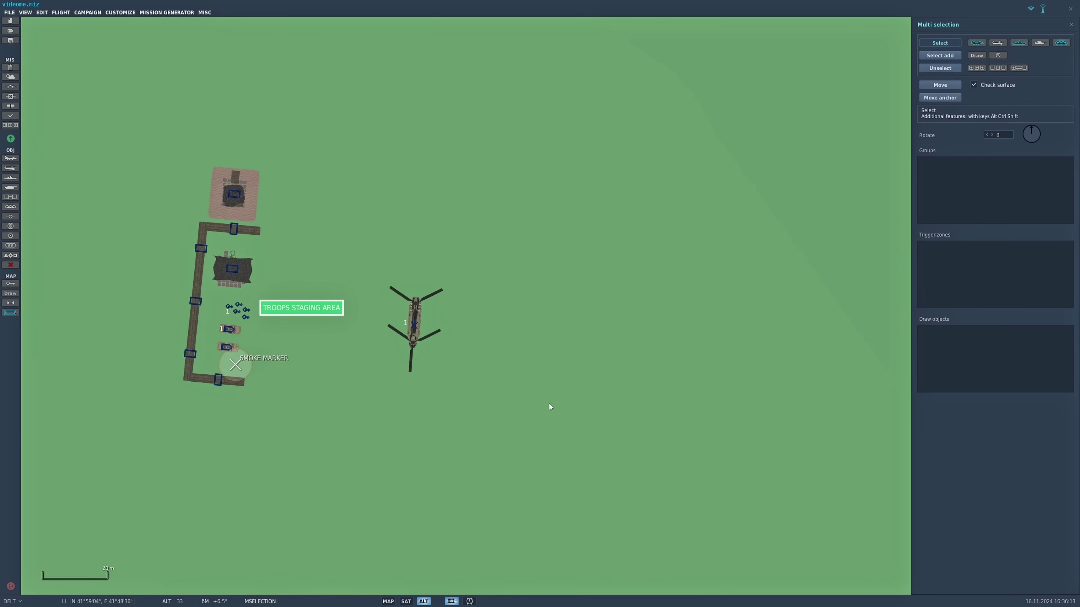